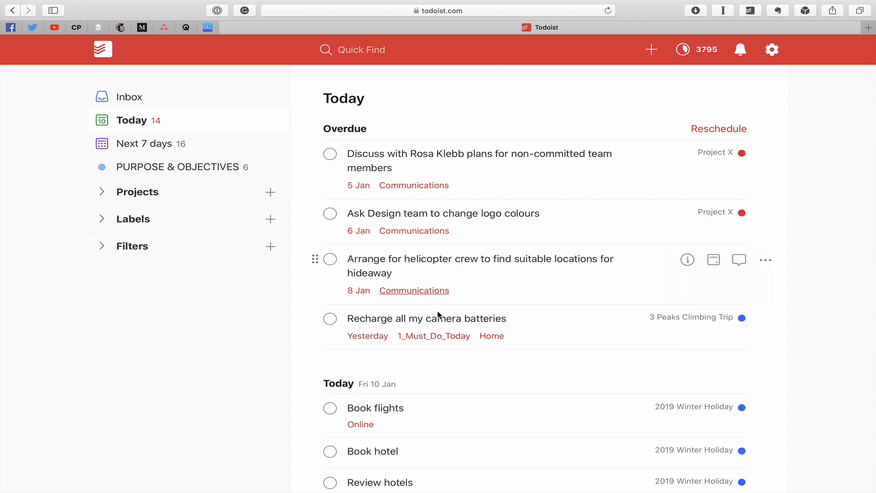
pyautogui.scroll(-9, 476, 338)
pyautogui.scroll(2, 476, 341)
pyautogui.scroll(3, 476, 340)
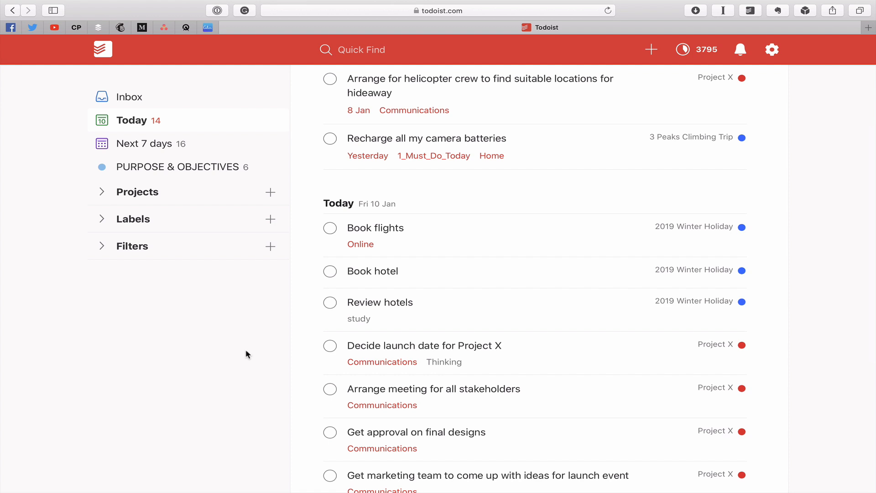
pyautogui.scroll(5, 246, 355)
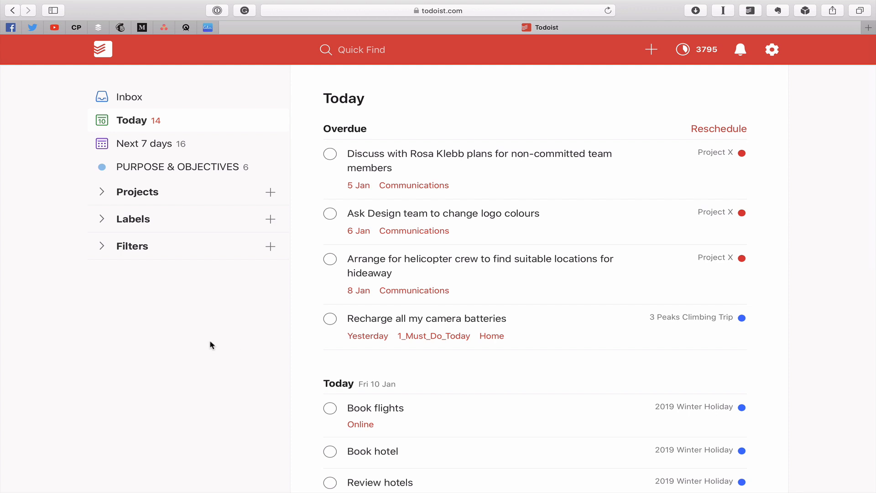
# Step: Expand the list of labels, then search for "@1" and open the tasks labelled 1_Must_Do_Today
pyautogui.click(102, 224)
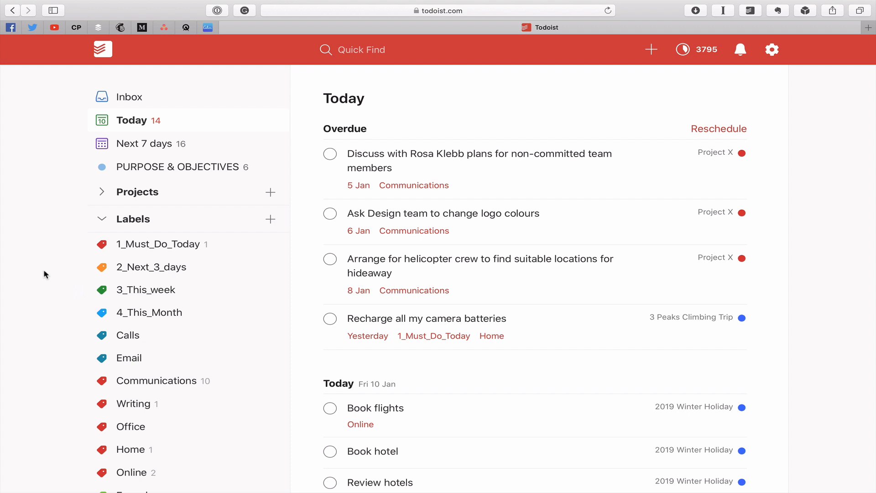
pyautogui.click(387, 50)
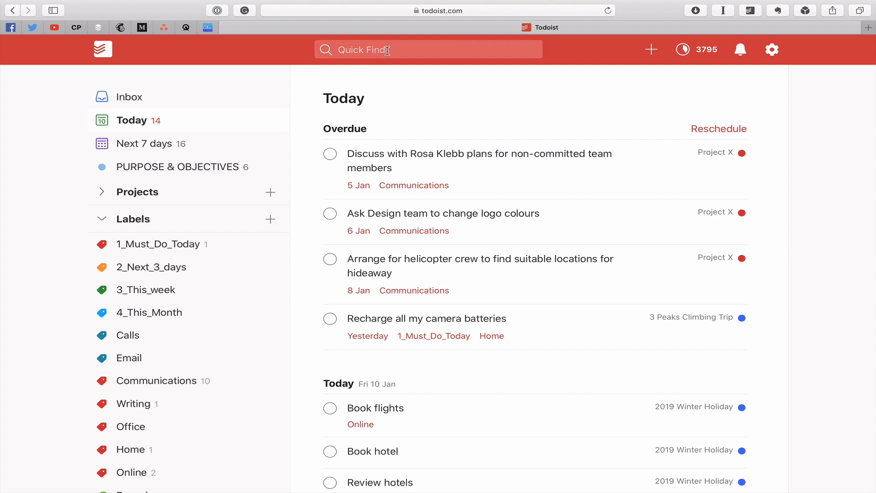
pyautogui.write('@')
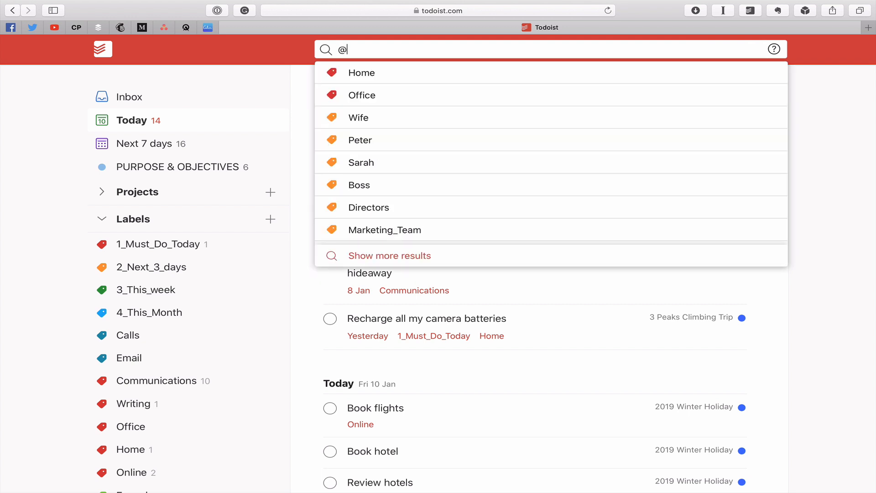
pyautogui.write('1')
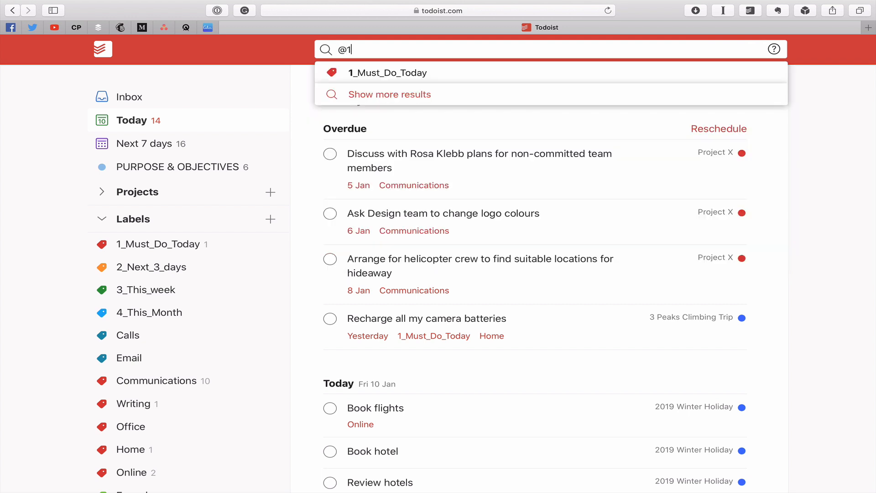
pyautogui.click(397, 71)
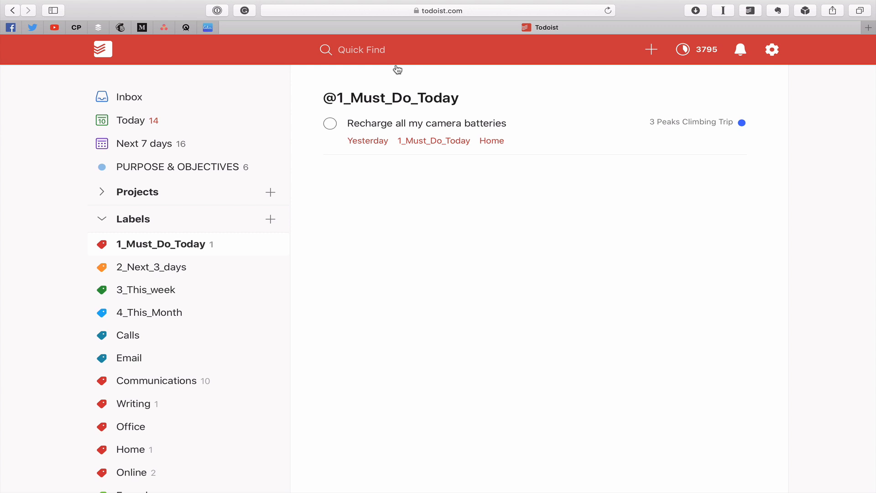
# Step: Search for "@2" and open the tasks labelled 2_Next_3_days
pyautogui.click(398, 50)
pyautogui.write('@2')
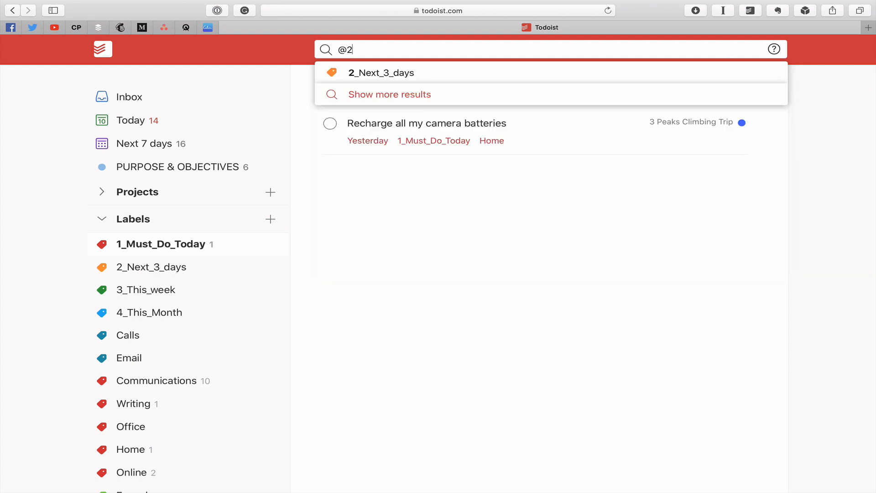
pyautogui.click(425, 81)
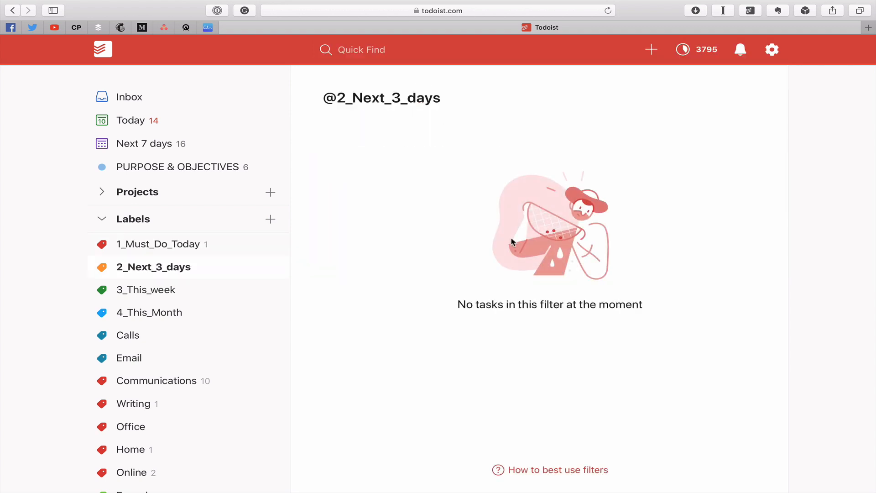
# Step: In the Today view, set the overdue task about plans for non-committed team members to No Date
pyautogui.click(138, 124)
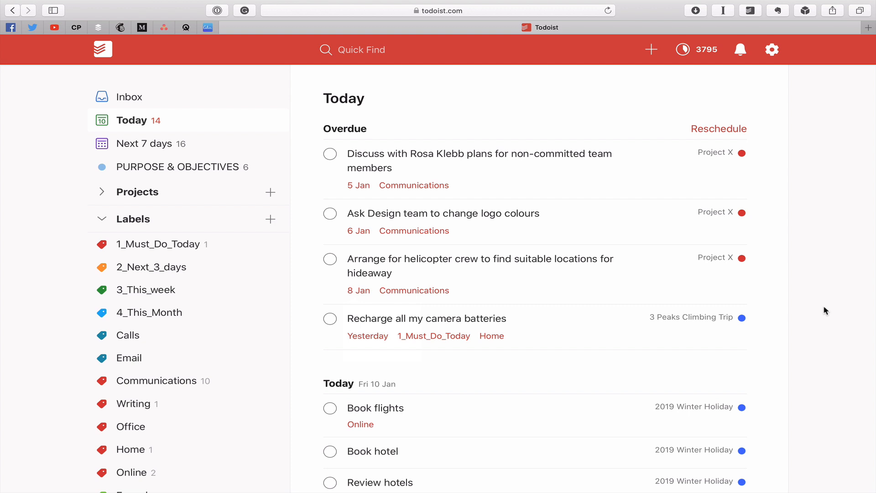
pyautogui.moveTo(551, 158)
pyautogui.click(714, 155)
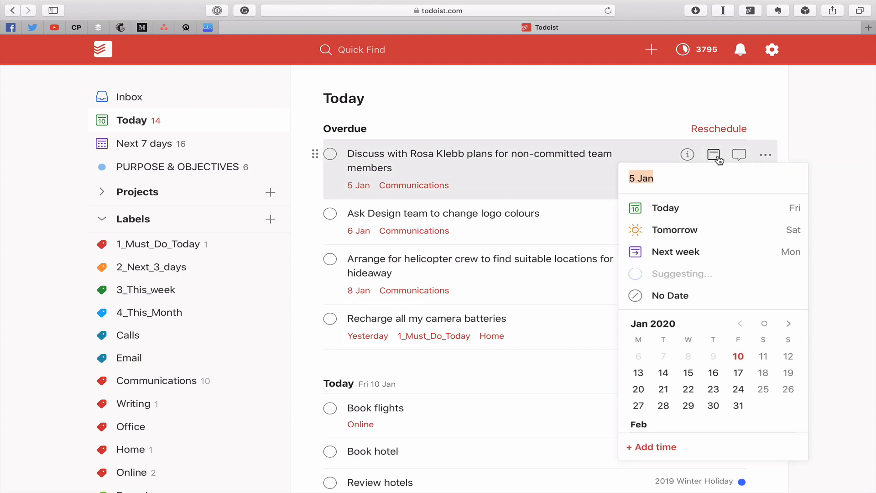
pyautogui.click(669, 296)
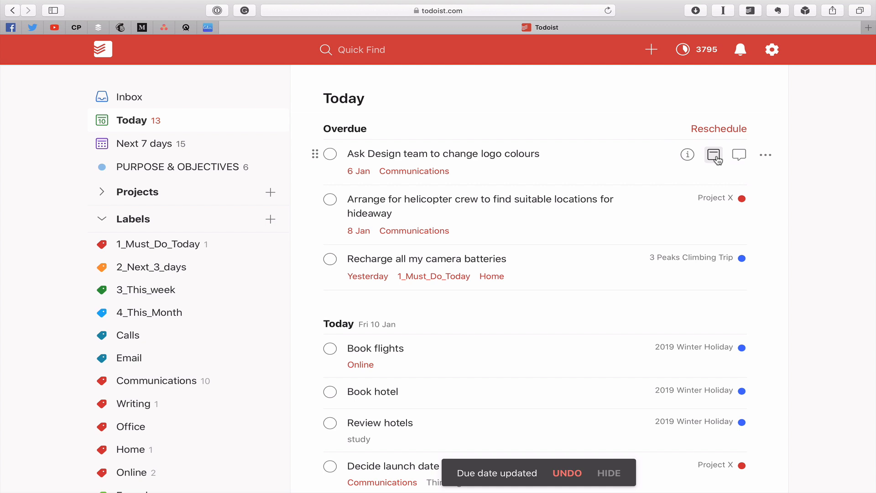
# Step: Add the 2_Next_3_days label to the task "Ask Design team to change logo colours"
pyautogui.click(687, 154)
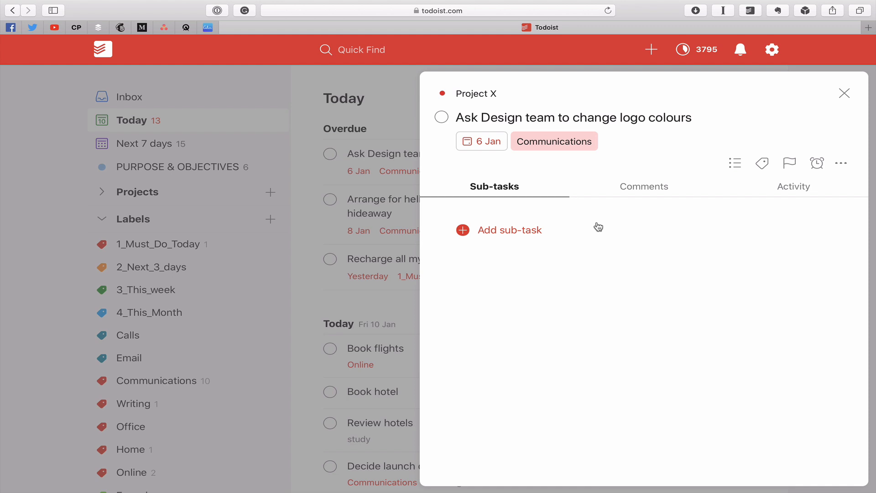
pyautogui.click(762, 163)
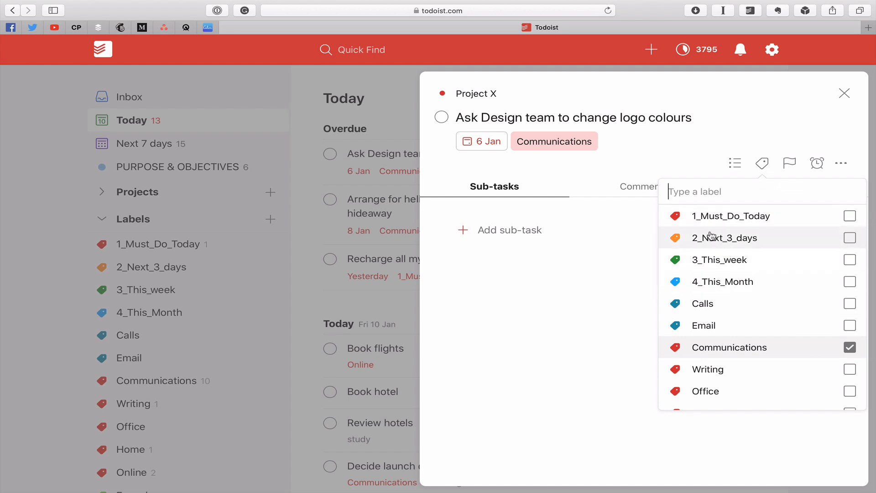
pyautogui.click(850, 238)
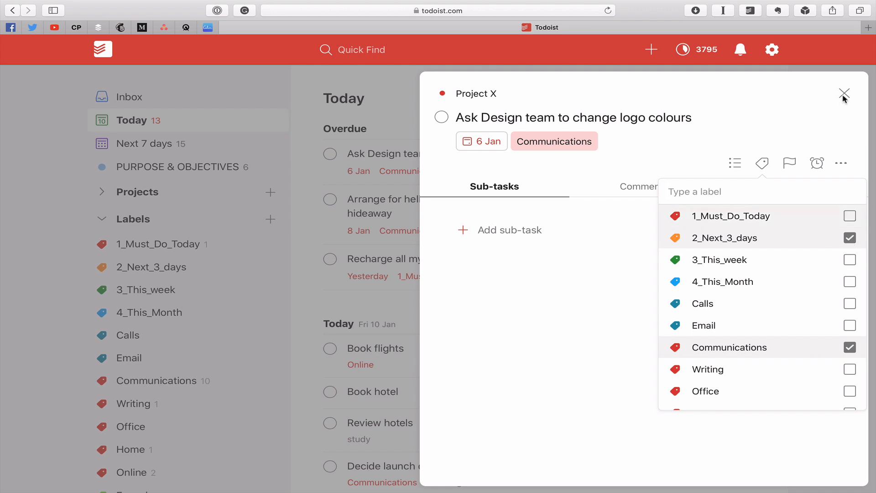
pyautogui.click(726, 172)
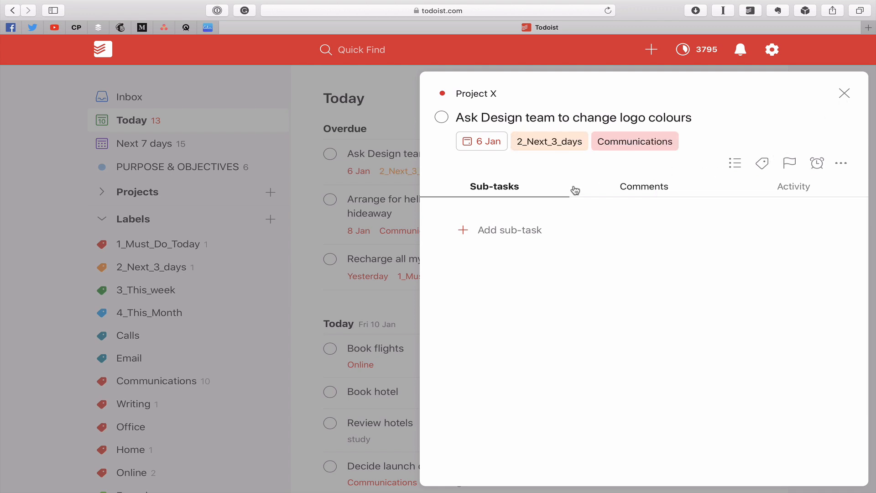
# Step: Set the "Ask Design team to change logo colours" task to No Date and close its details
pyautogui.click(474, 146)
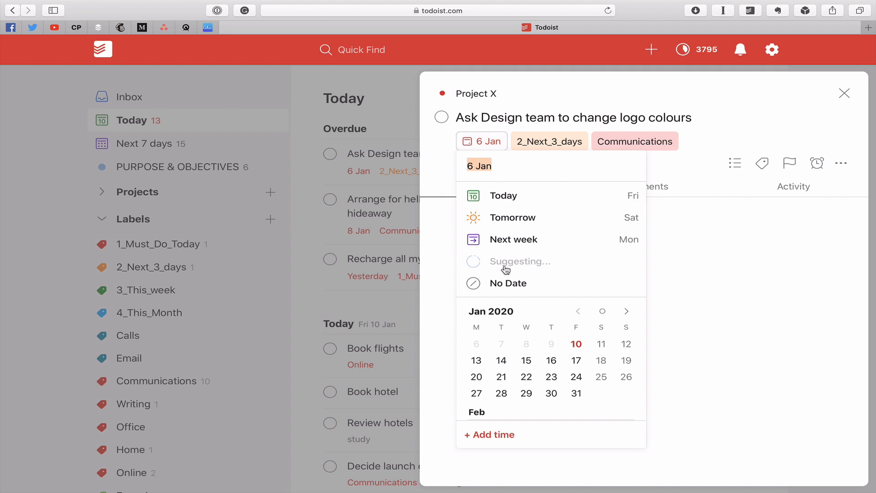
pyautogui.click(506, 284)
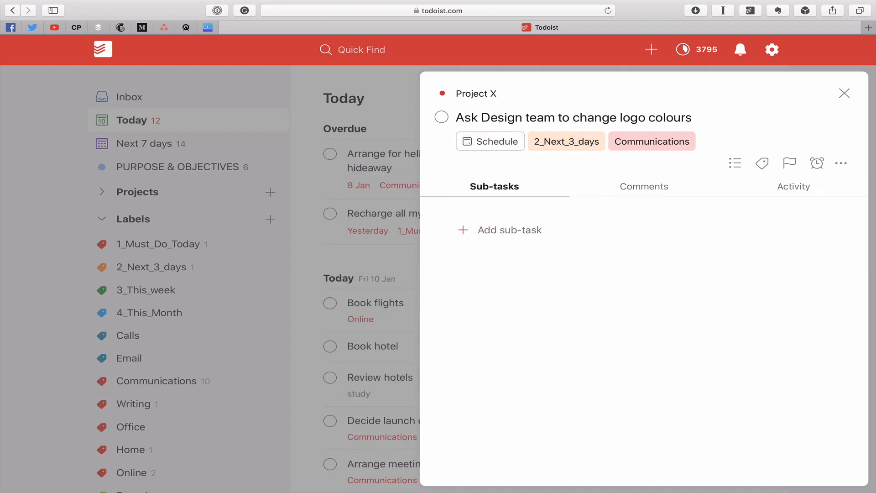
pyautogui.click(844, 93)
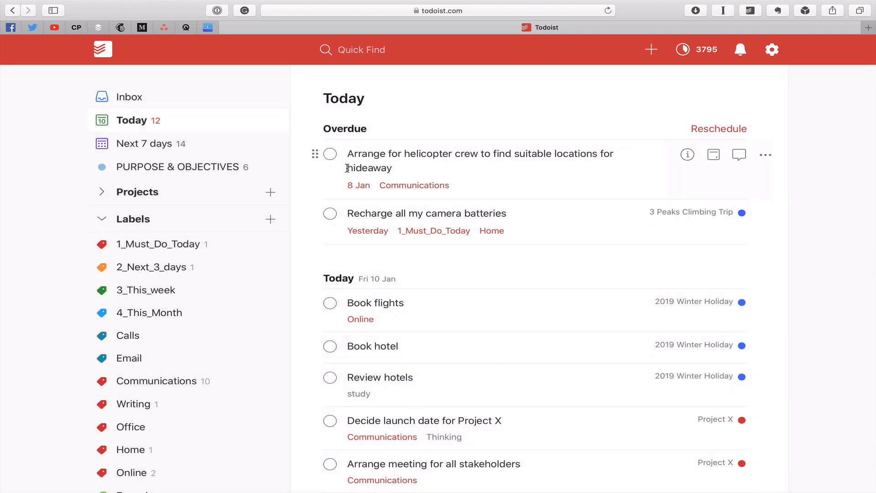
# Step: Add the 3_This_week label to the helicopter crew and camera batteries tasks together, and clear the 1_Must_Do_Today label from both
pyautogui.keyDown('super'); pyautogui.click(315, 154); pyautogui.keyUp('super')
pyautogui.keyDown('super'); pyautogui.click(313, 213); pyautogui.keyUp('super')
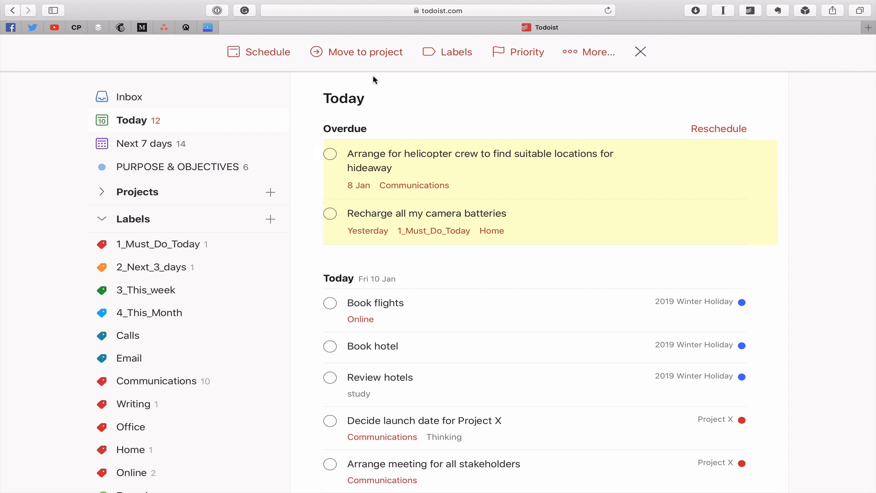
pyautogui.click(434, 59)
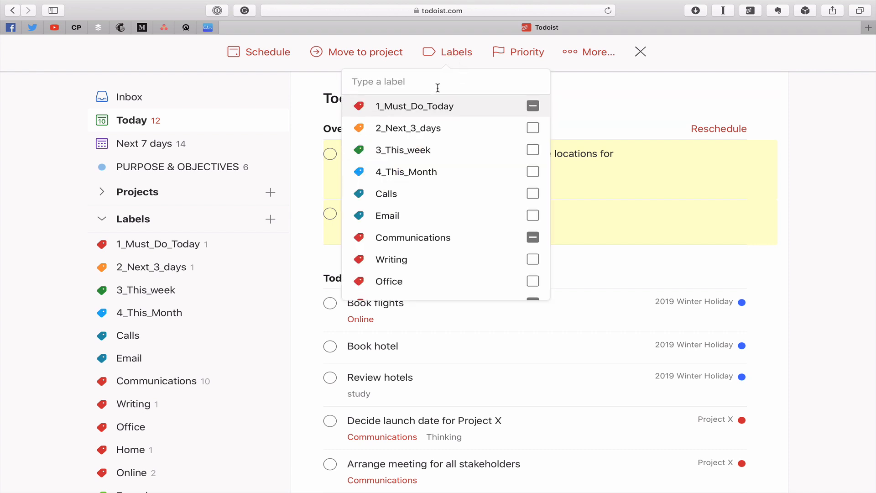
pyautogui.click(533, 150)
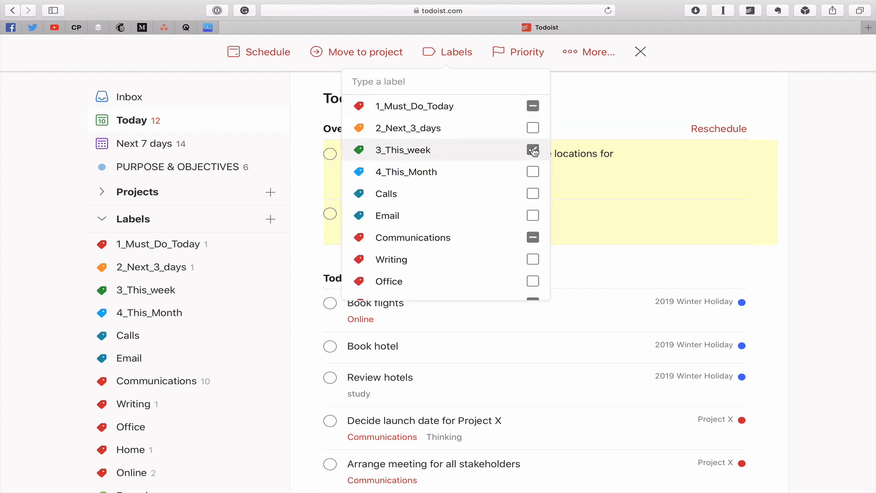
pyautogui.click(533, 106)
pyautogui.click(532, 106)
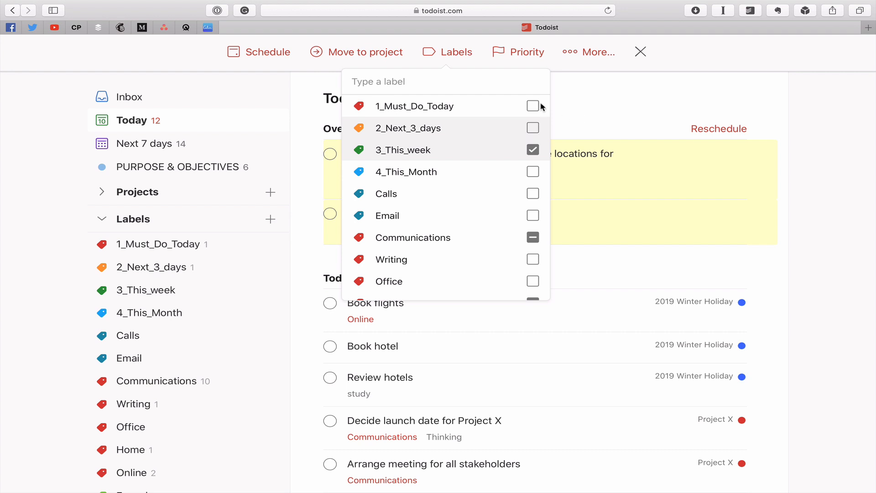
pyautogui.click(628, 107)
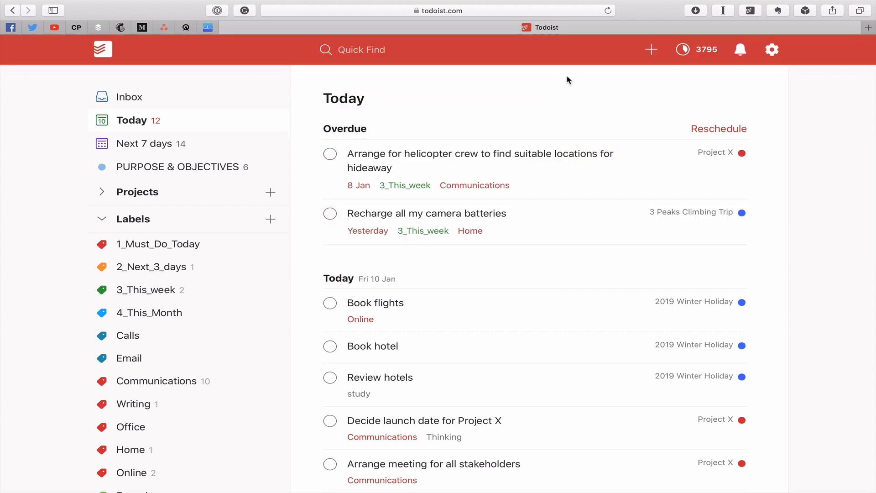
# Step: Remove the due dates from both overdue tasks, the helicopter crew and camera batteries ones, in a single change
pyautogui.click(314, 153)
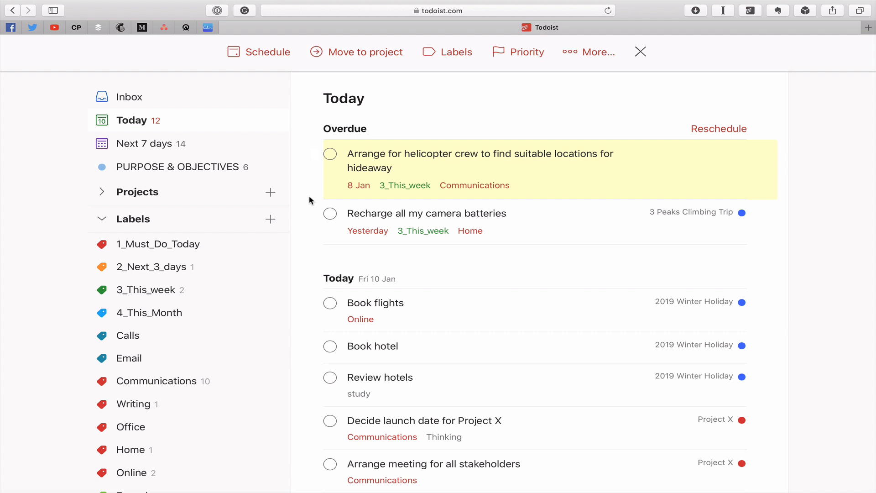
pyautogui.click(314, 213)
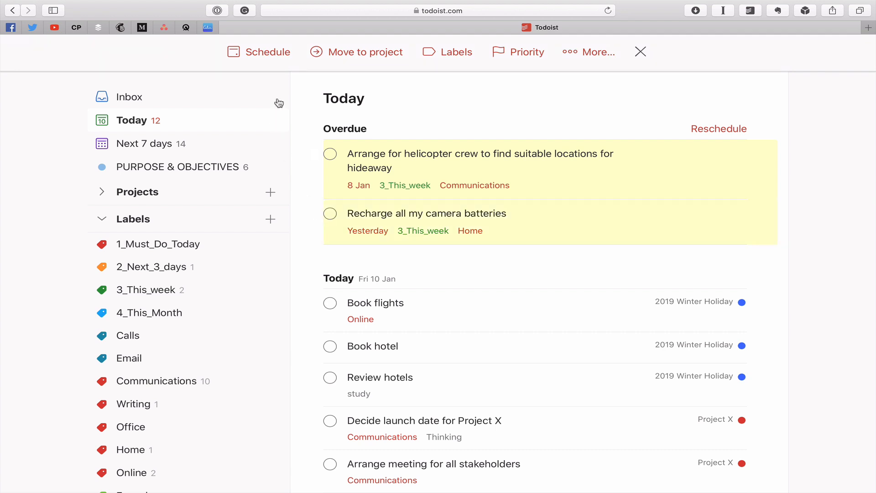
pyautogui.click(262, 53)
pyautogui.click(297, 197)
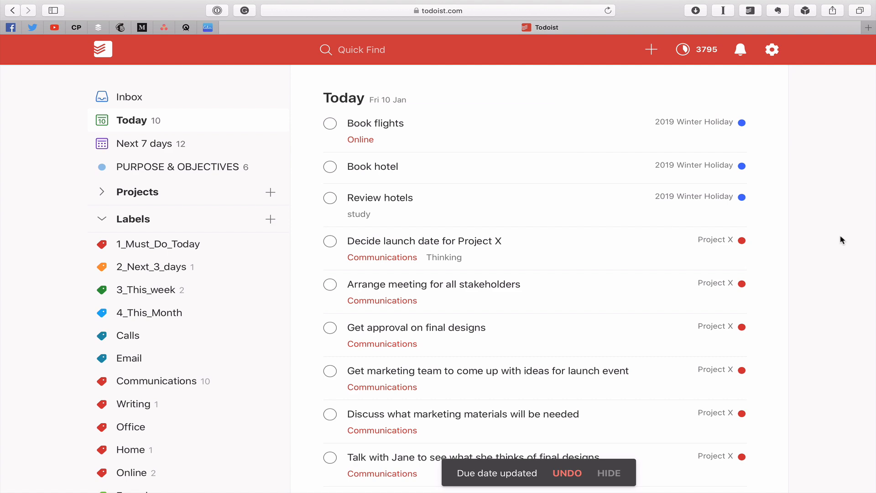
pyautogui.scroll(-5, 615, 204)
pyautogui.scroll(5, 615, 204)
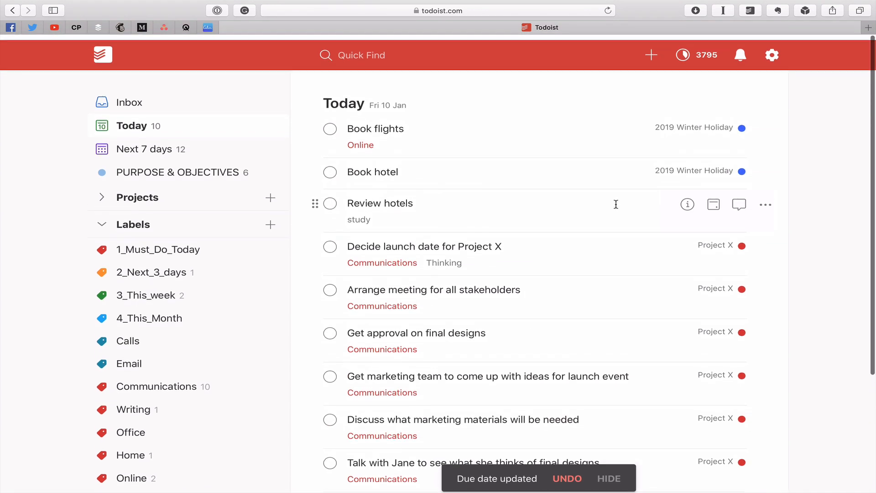
pyautogui.scroll(-5, 616, 204)
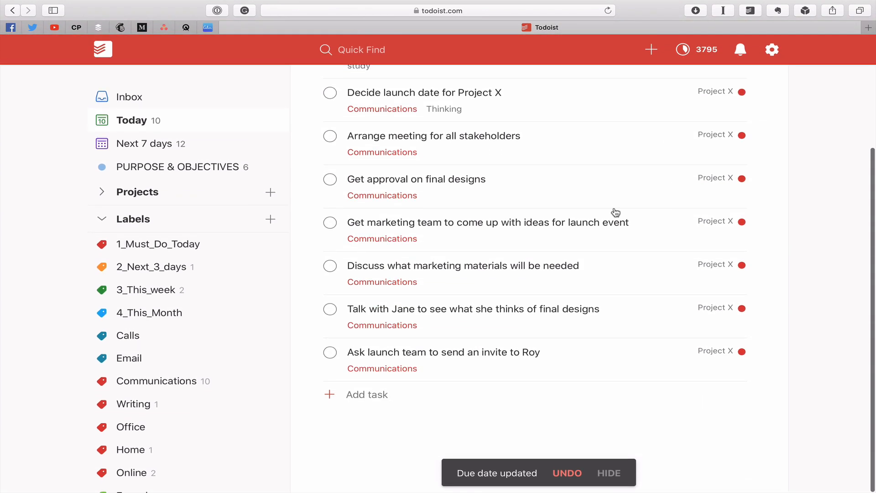
pyautogui.scroll(5, 600, 266)
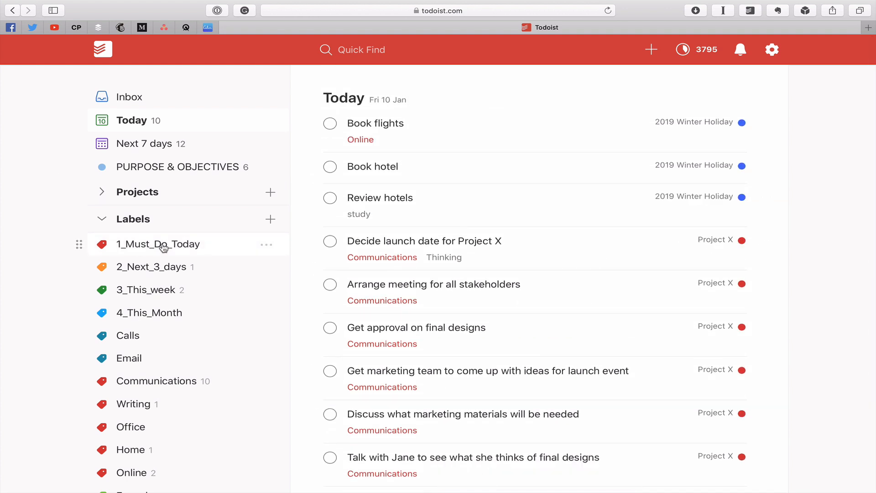
# Step: Find the 2_Next_3_days label with an "@2" search and show its tasks
pyautogui.click(373, 52)
pyautogui.write('@')
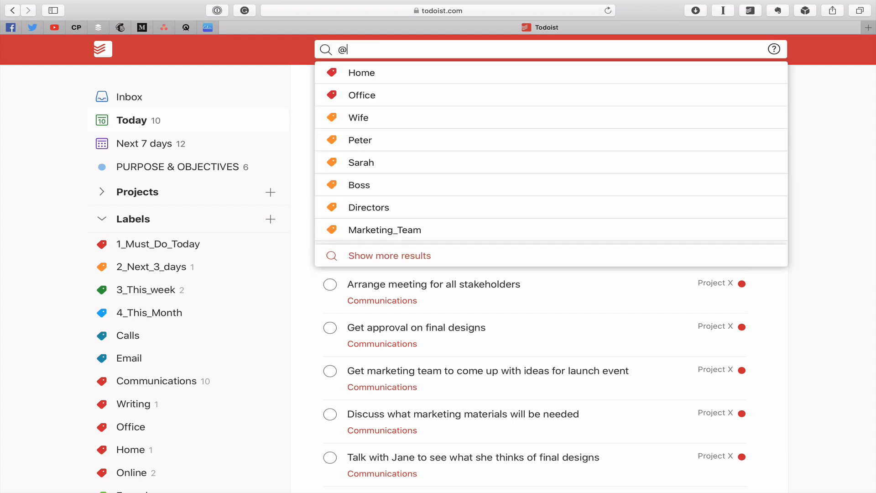
pyautogui.write('2')
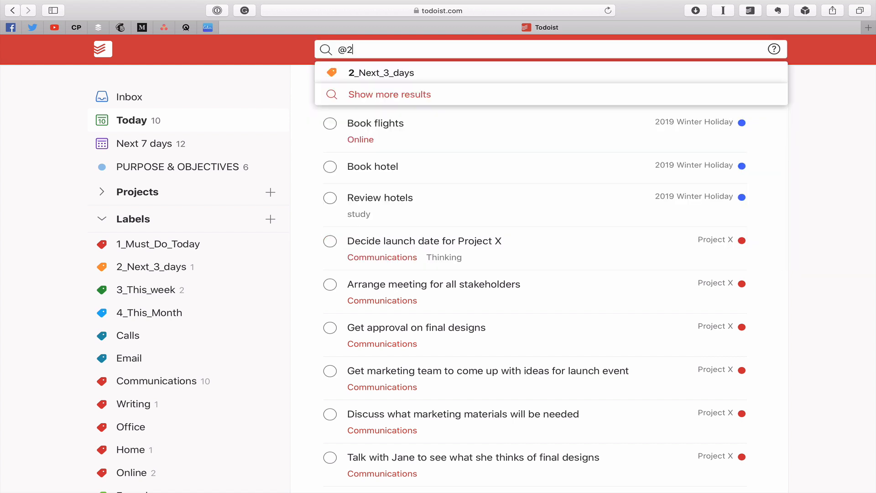
pyautogui.click(381, 74)
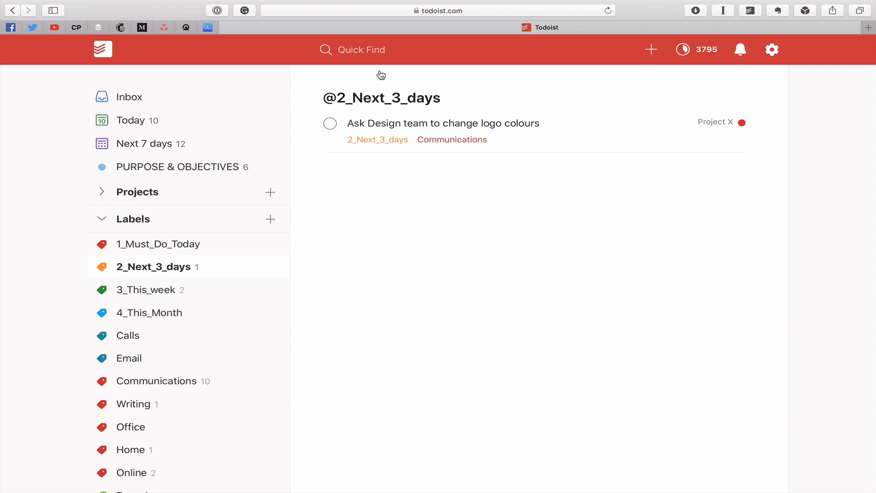
# Step: Run a task search for "@1"
pyautogui.click(376, 45)
pyautogui.write('@1')
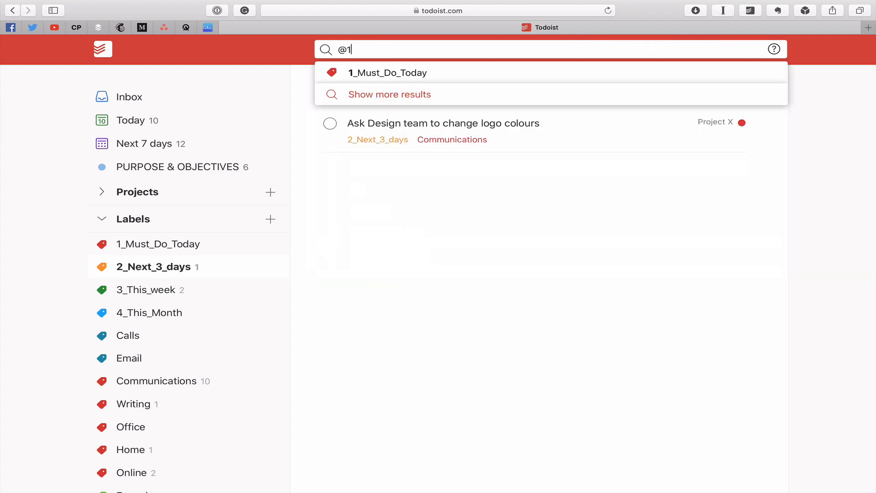
pyautogui.press('Return')
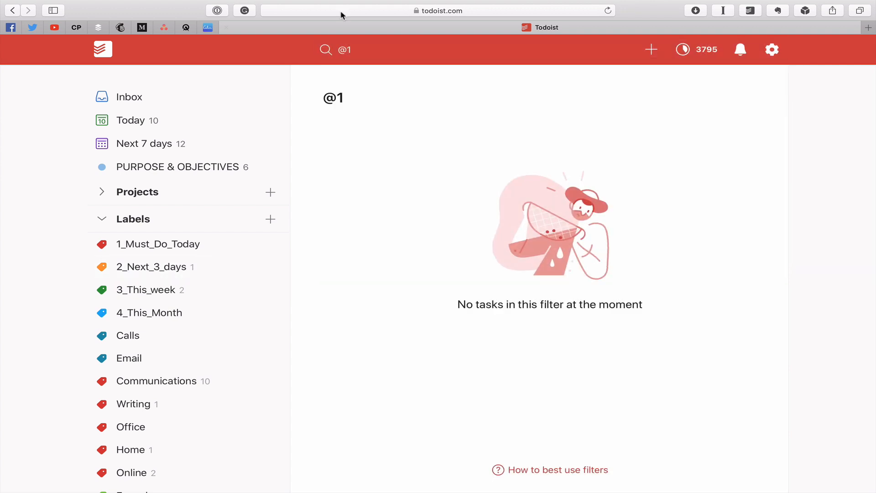
# Step: Find the 1_Must_Do_Today label with a fresh "@1" search and show its tasks
pyautogui.click(377, 43)
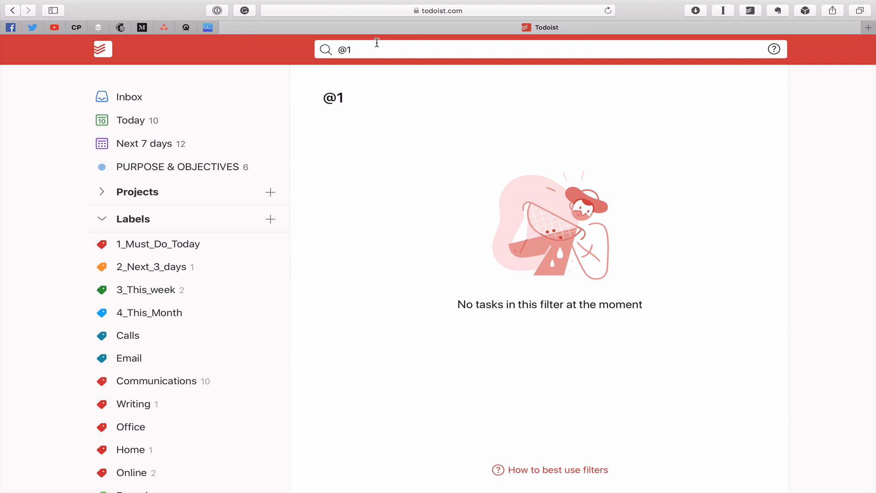
pyautogui.write('@1')
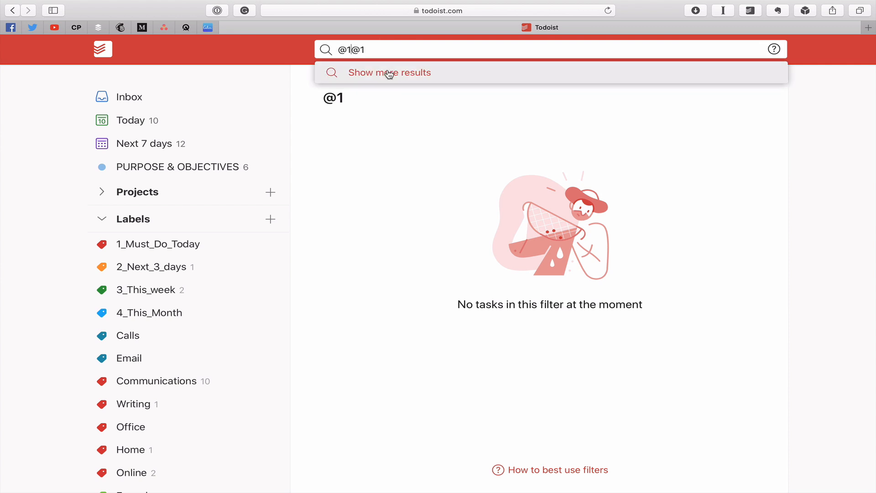
pyautogui.press('BackSpace')
pyautogui.press('BackSpace')
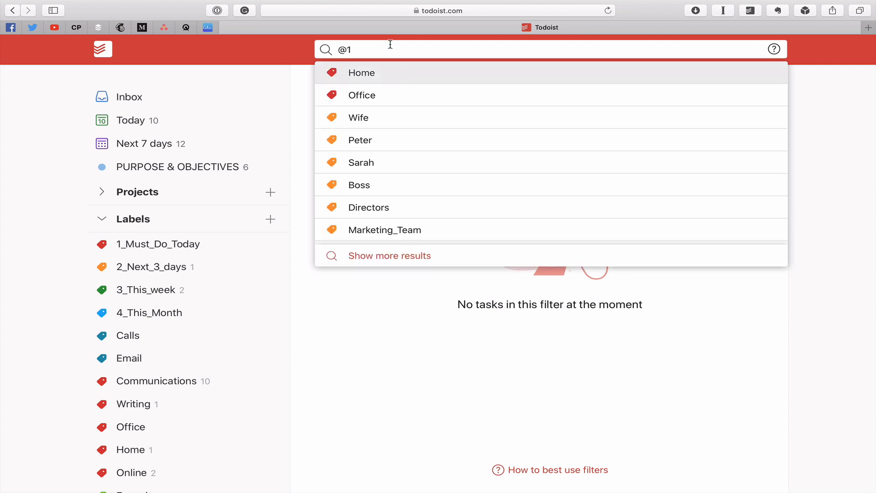
pyautogui.press('BackSpace')
pyautogui.press('BackSpace')
pyautogui.write('@1')
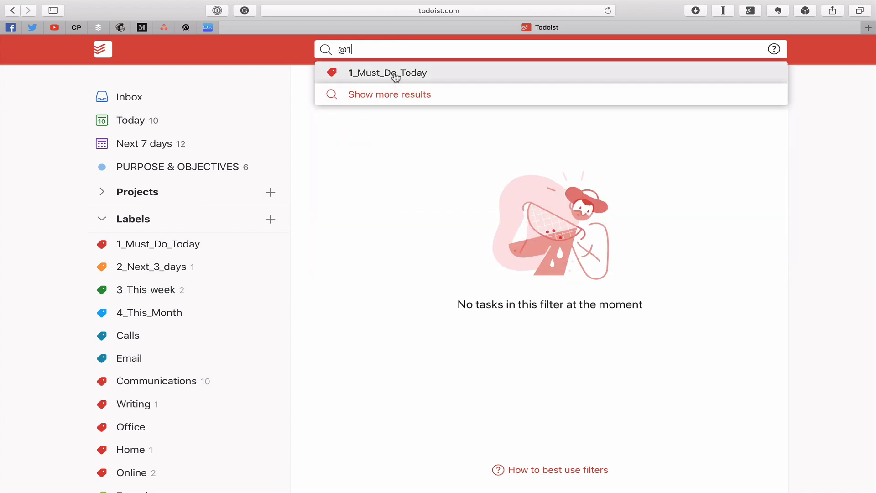
pyautogui.click(395, 76)
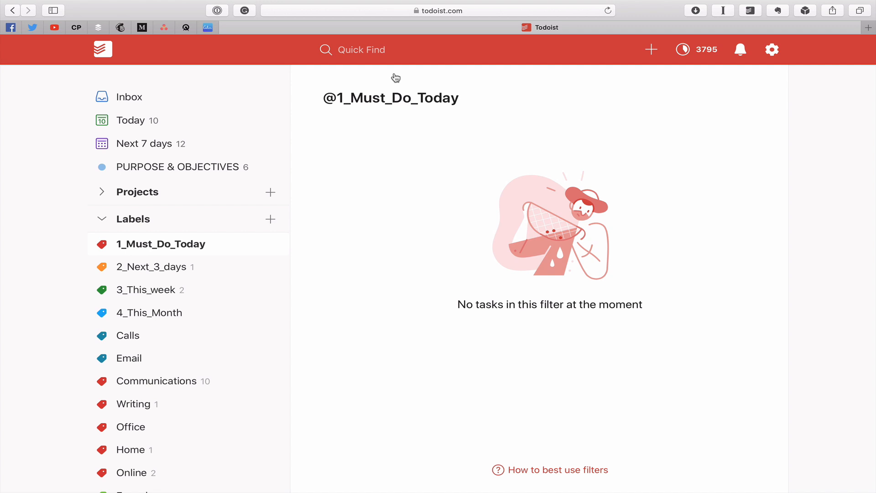
# Step: Show the tasks labelled 2_Next_3_days and complete the "Ask Design team to change logo colours" task
pyautogui.click(143, 266)
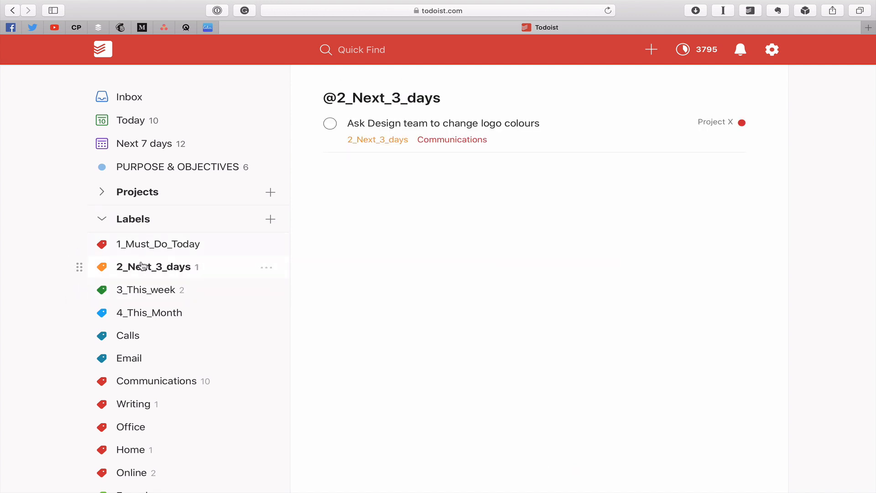
pyautogui.click(329, 124)
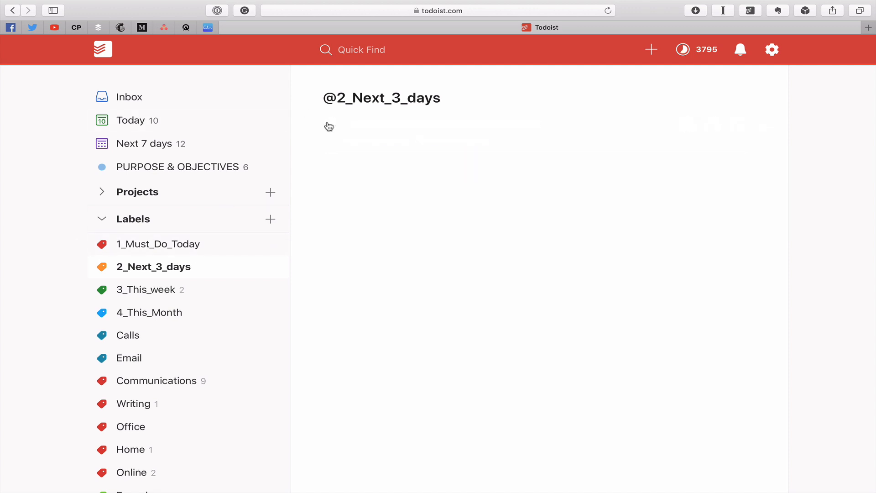
# Step: Look through the tasks labelled 3_This_week, followed by those labelled 4_This_Month
pyautogui.click(179, 290)
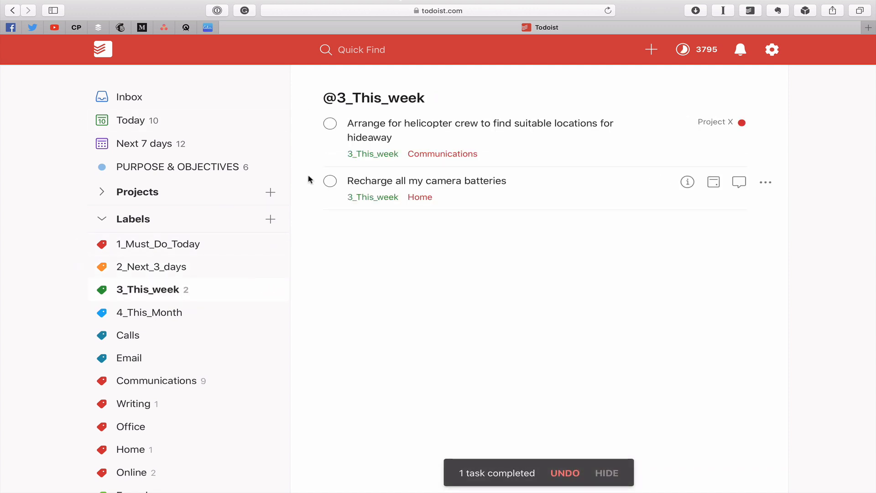
pyautogui.click(124, 315)
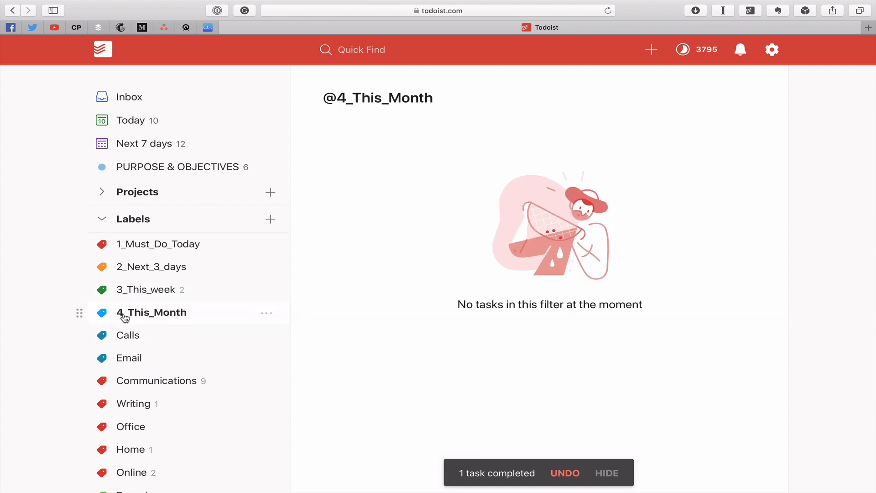